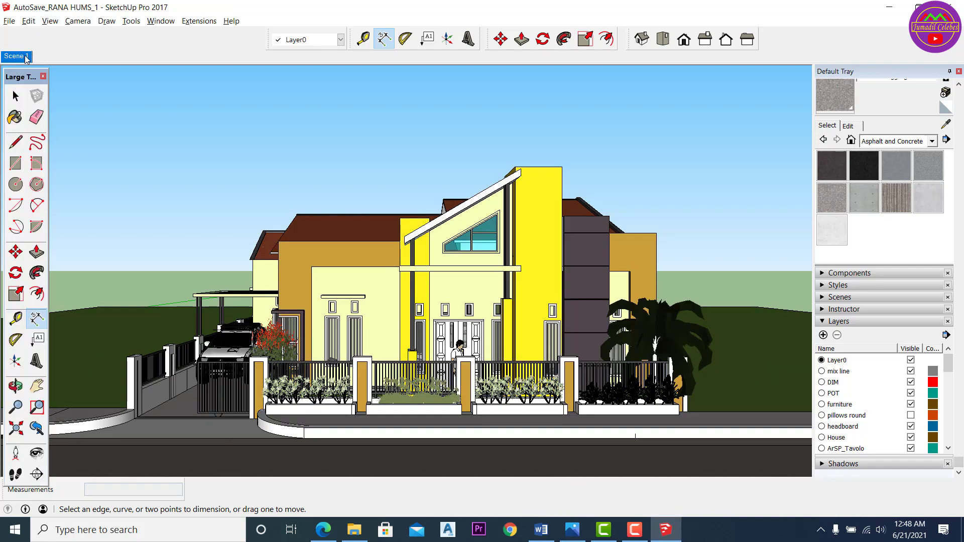
- Inspect the house's front facade, porch and fenced front yard from a raised corner viewpoint
middle_drag(481, 296, 492, 191)
key(d)
scroll(380, 354, up, 3)
middle_drag(380, 353, 393, 340)
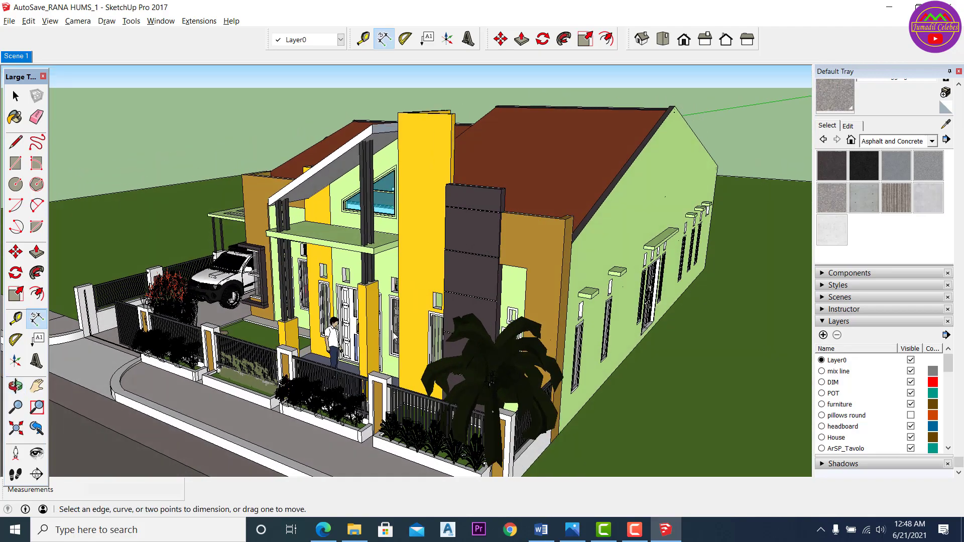
click(36, 386)
drag(342, 383, 474, 269)
middle_drag(475, 269, 473, 341)
scroll(473, 341, up, 2)
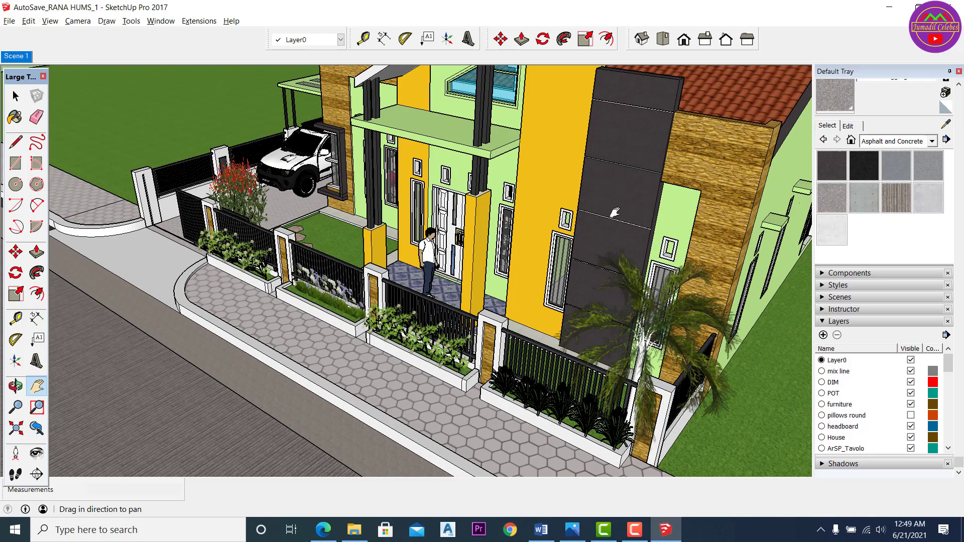
- Examine the road, kerb and paved sidewalk along the front fence of the house
drag(574, 286, 547, 258)
middle_drag(354, 266, 256, 256)
drag(420, 232, 477, 235)
middle_drag(430, 240, 465, 260)
drag(465, 259, 558, 201)
shift+middle_drag(558, 201, 569, 199)
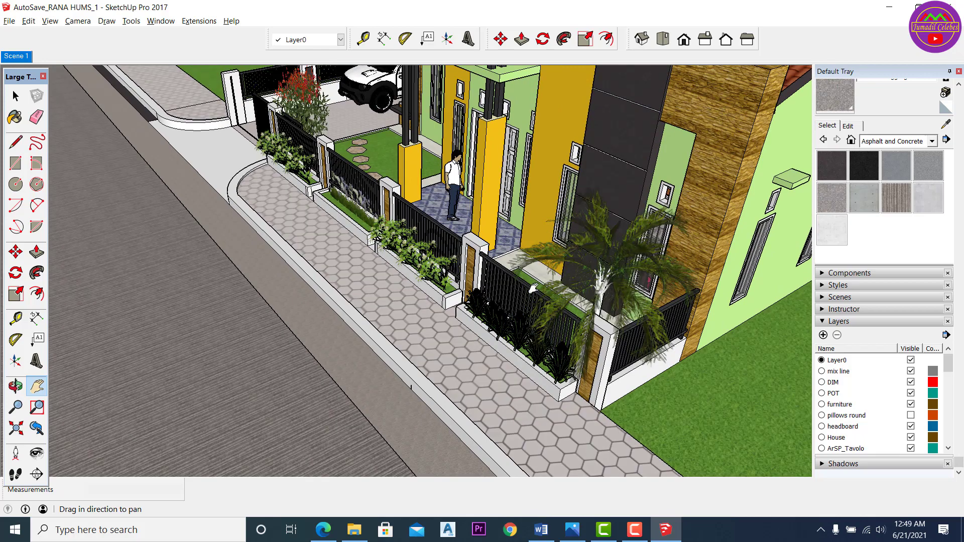
shift+middle_drag(381, 372, 380, 312)
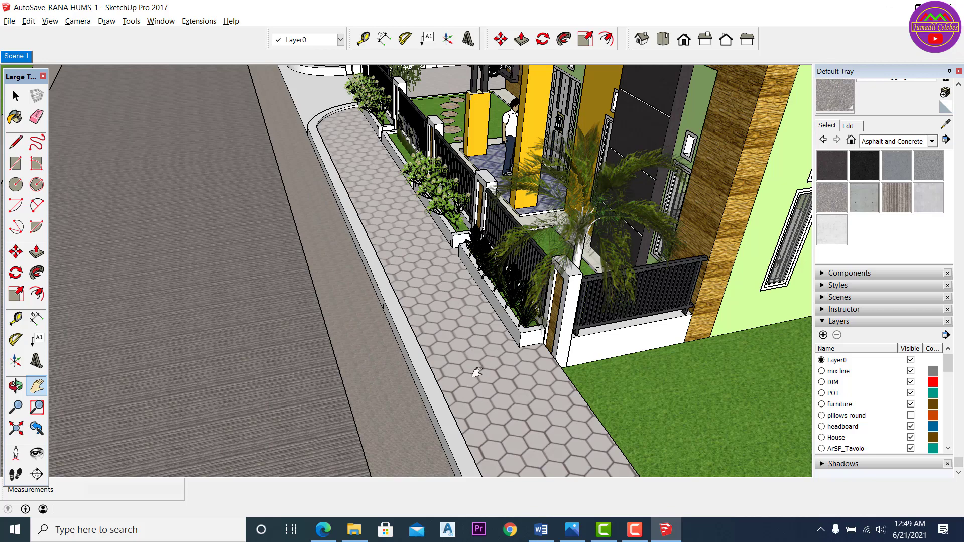
drag(235, 286, 292, 276)
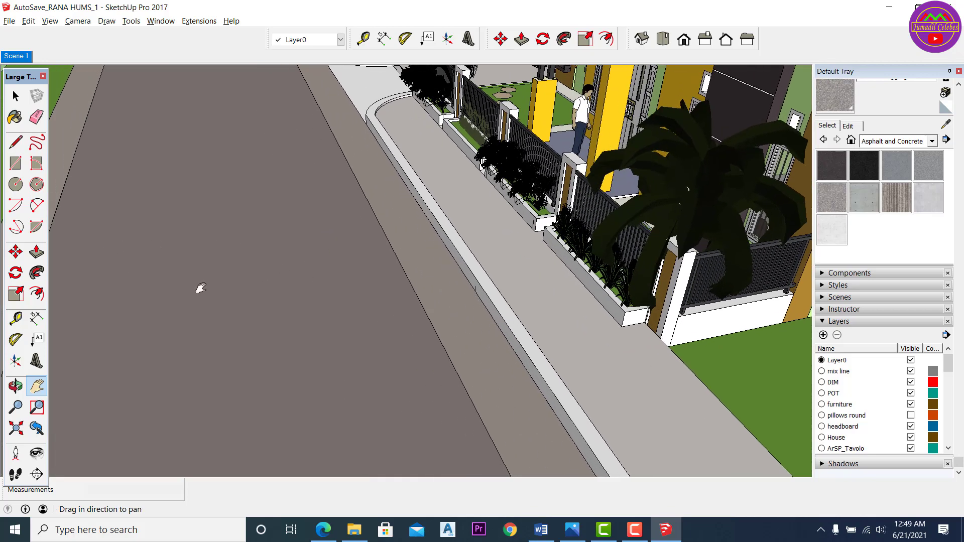
drag(420, 331, 464, 341)
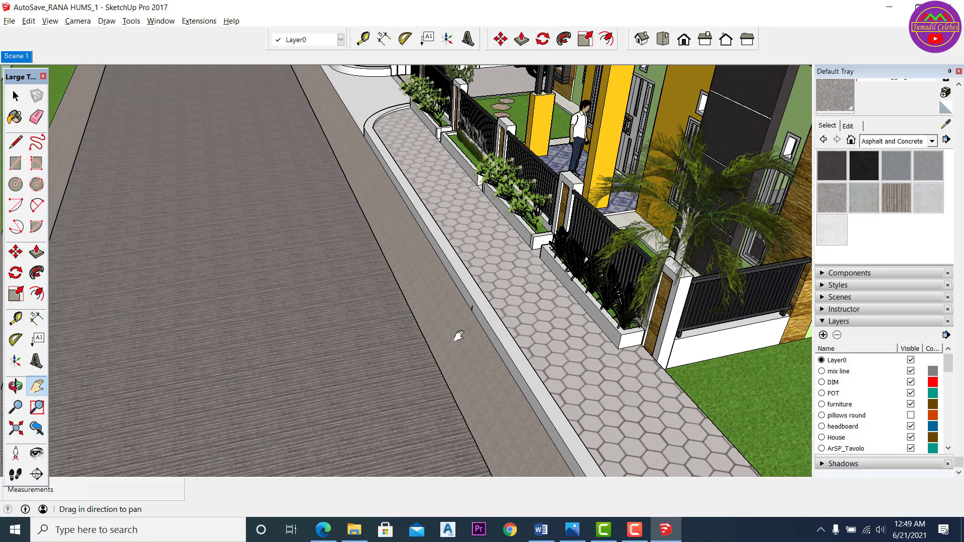
drag(456, 329, 459, 327)
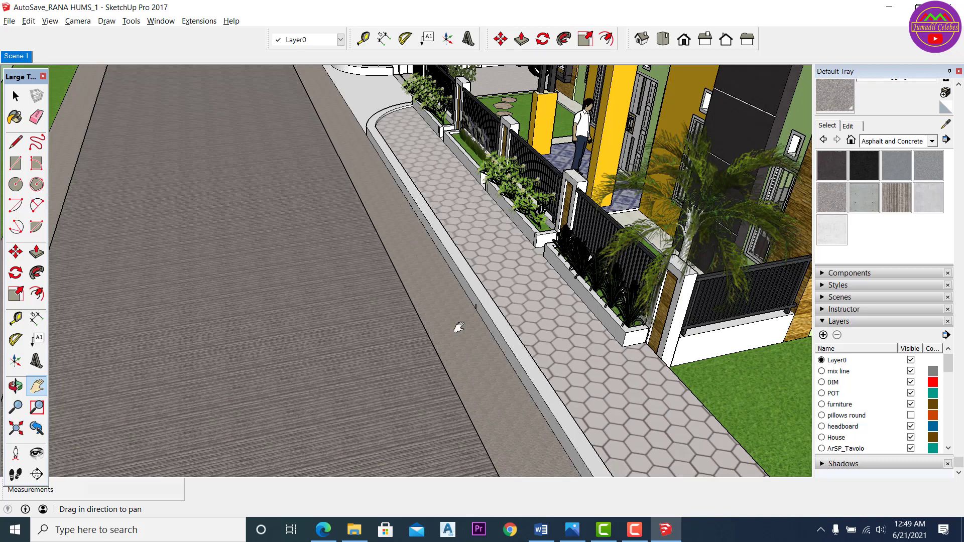
drag(445, 323, 512, 307)
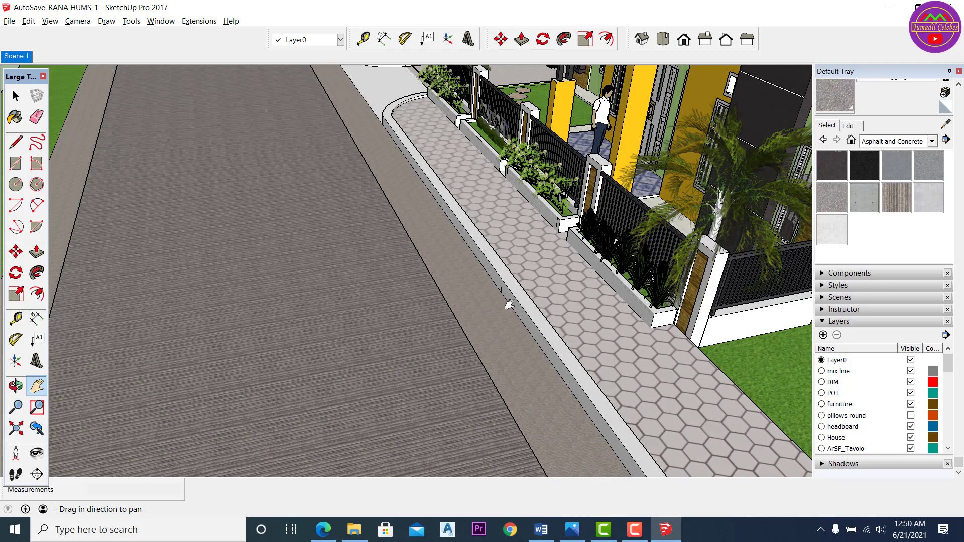
drag(465, 294, 508, 280)
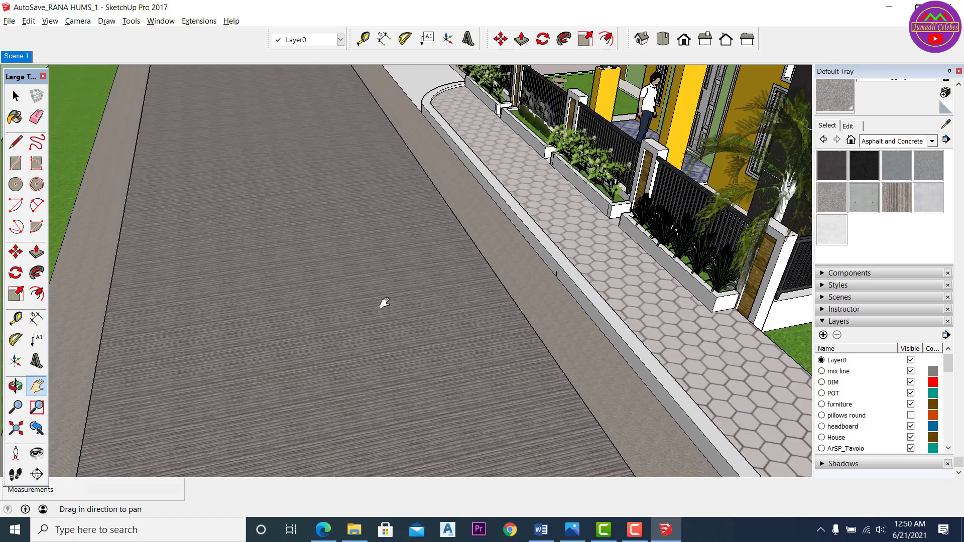
drag(567, 275, 544, 273)
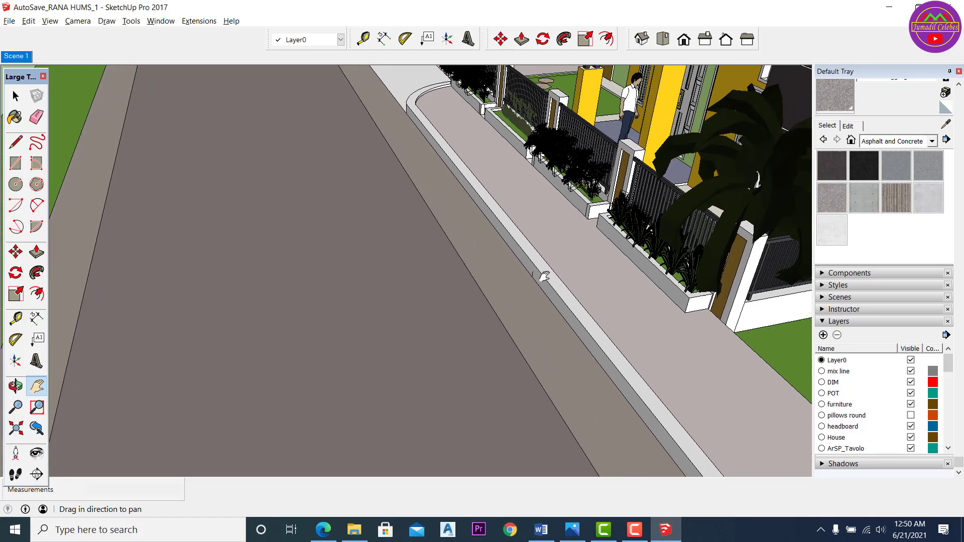
- Hide the palm tree group standing at the front corner of the fence
drag(677, 213, 681, 234)
click(16, 96)
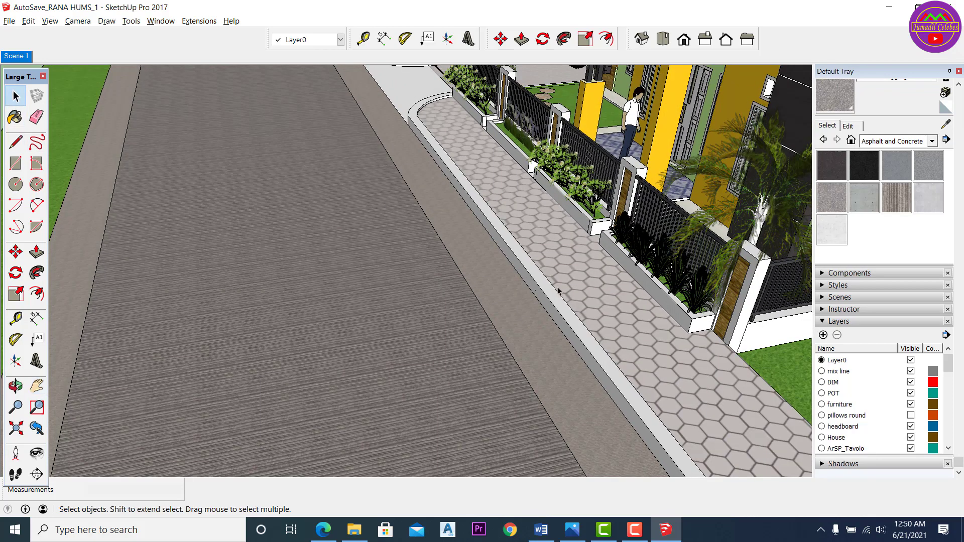
right_click(767, 221)
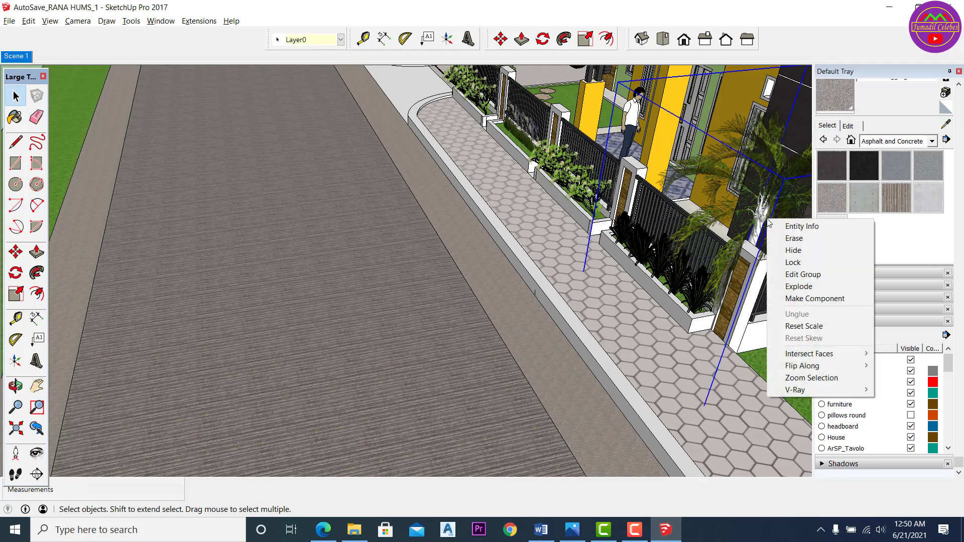
click(793, 250)
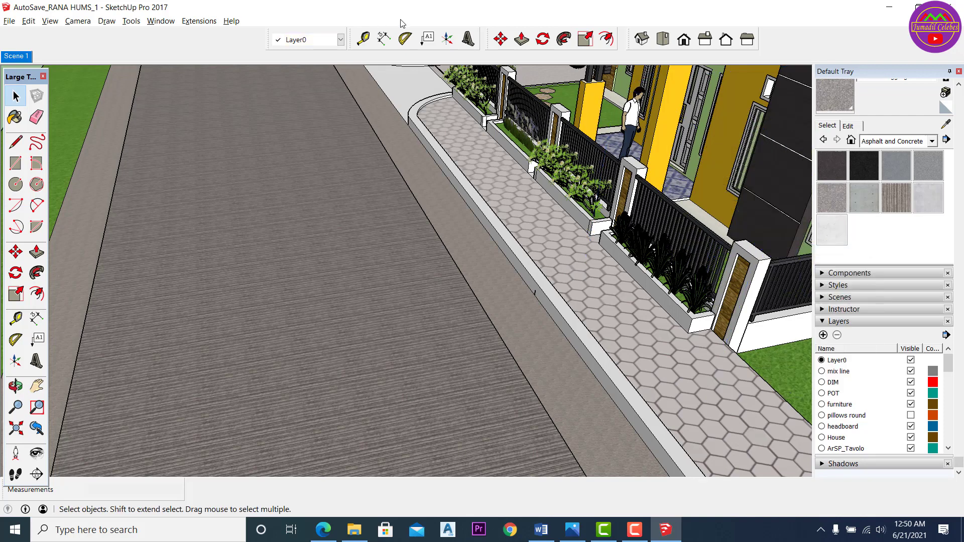
- Measure the road's width between its two long edges with a linear dimension, without placing it
click(383, 38)
middle_drag(550, 182, 427, 261)
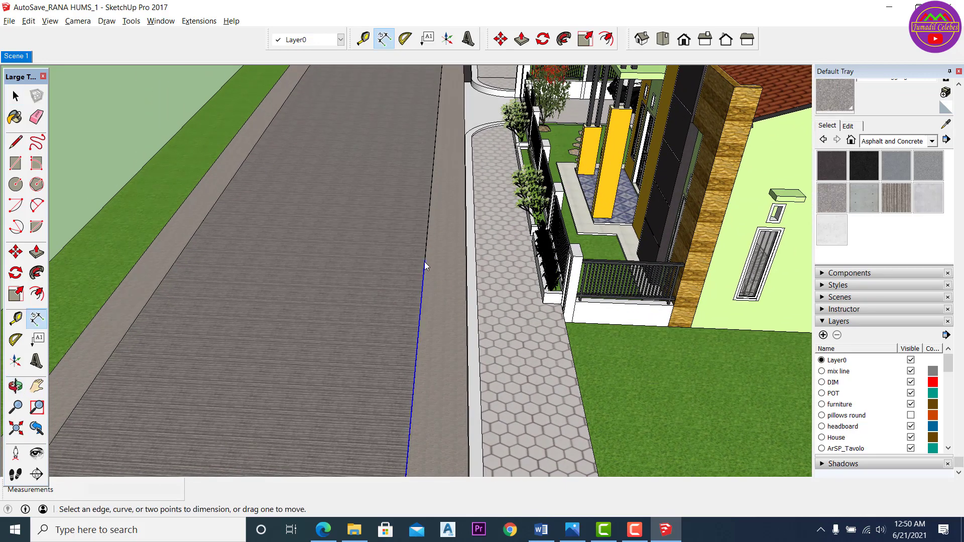
click(424, 260)
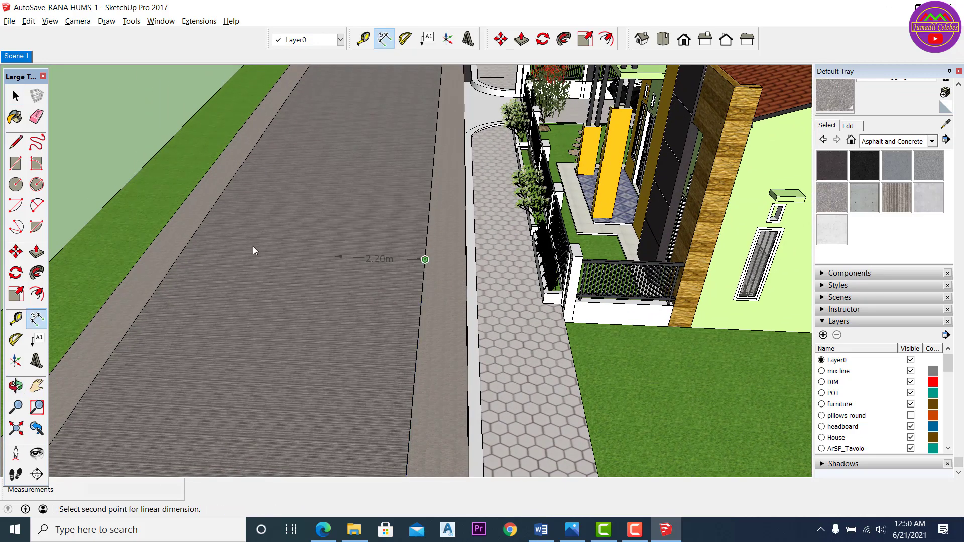
click(182, 251)
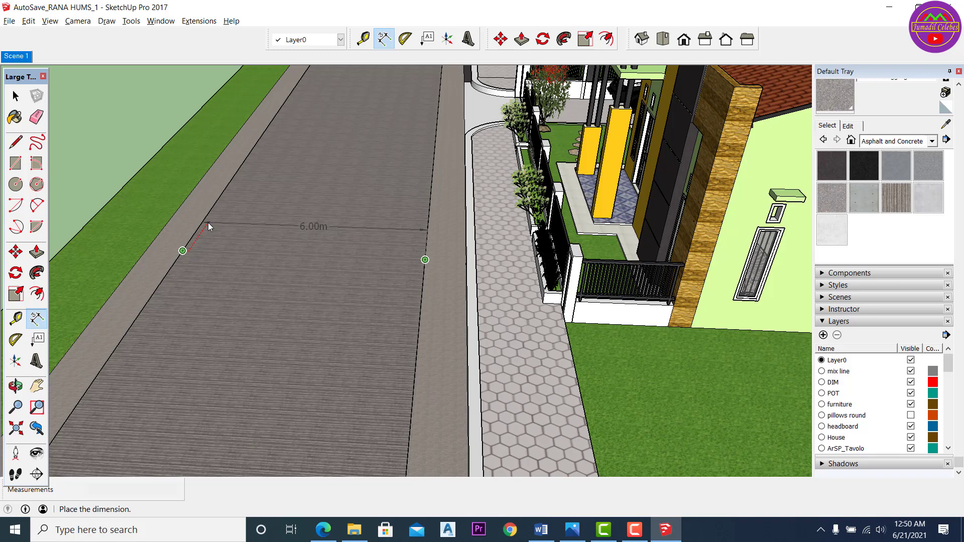
key(Escape)
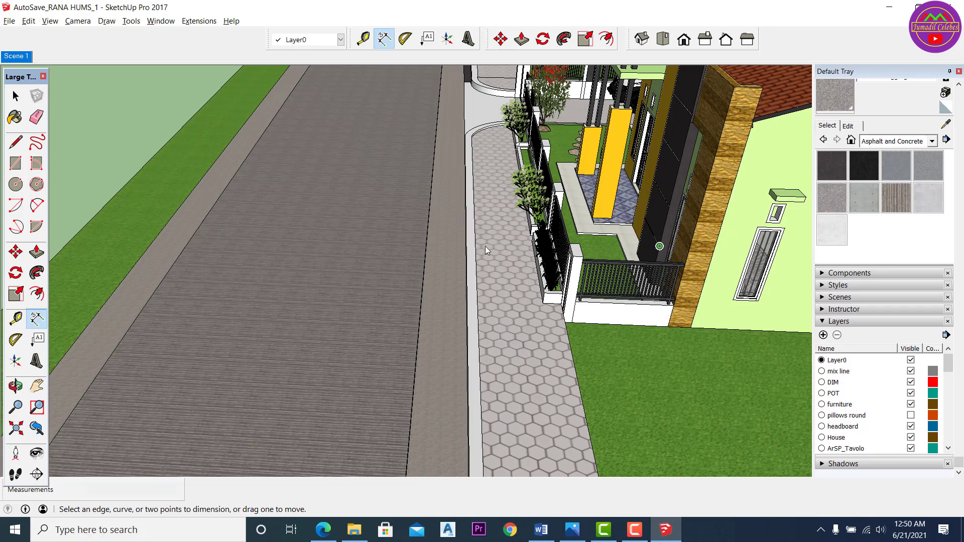
click(468, 252)
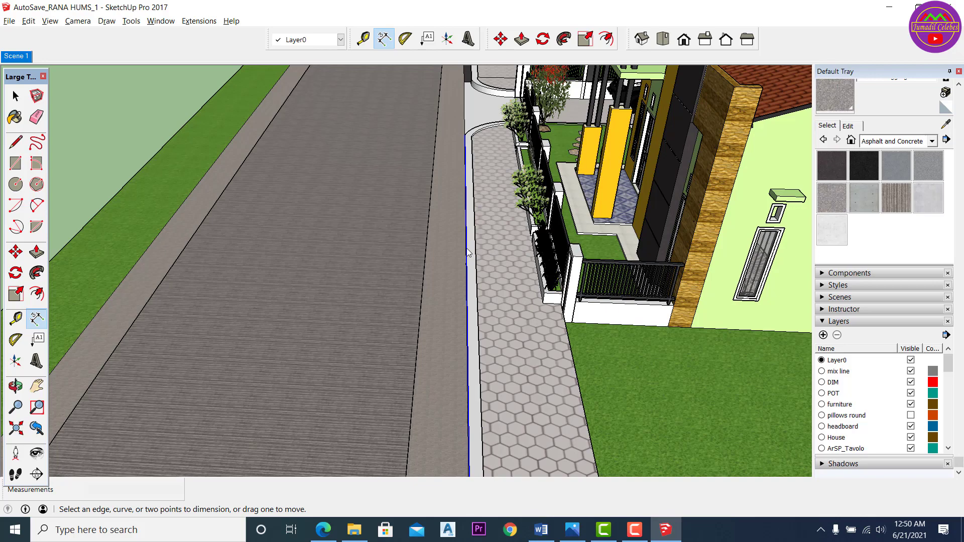
key(Escape)
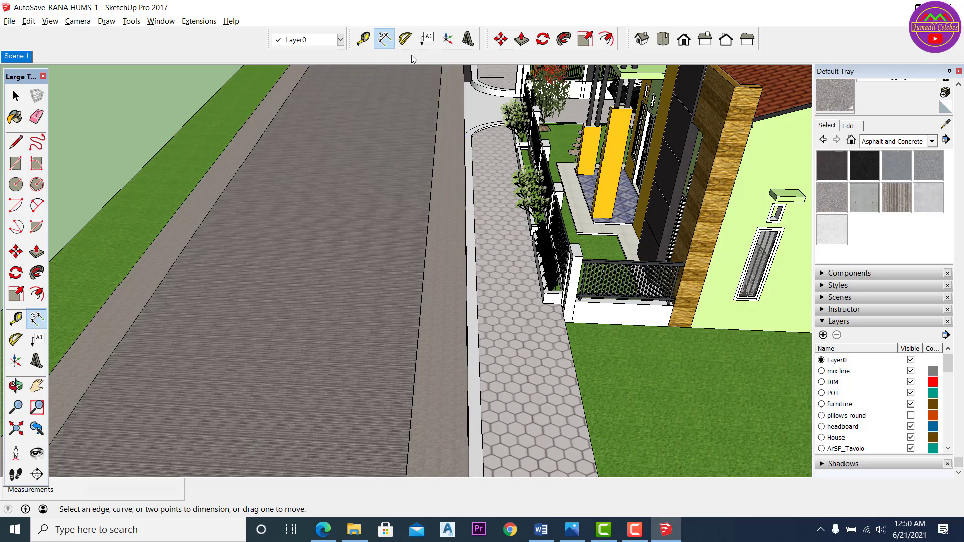
- Place a linear dimension from the base of the dark front wall to the sidewalk's kerb edge
middle_drag(678, 269, 720, 323)
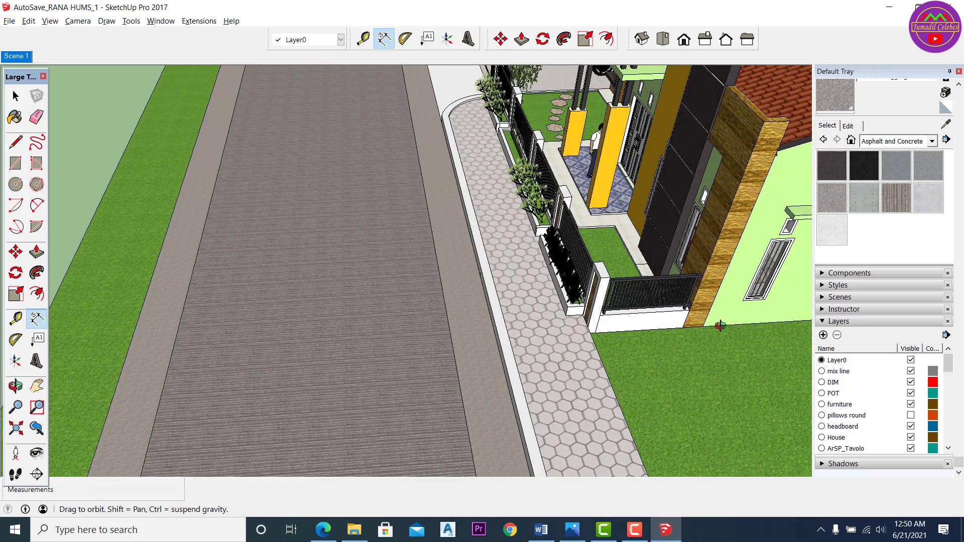
scroll(652, 274, up, 6)
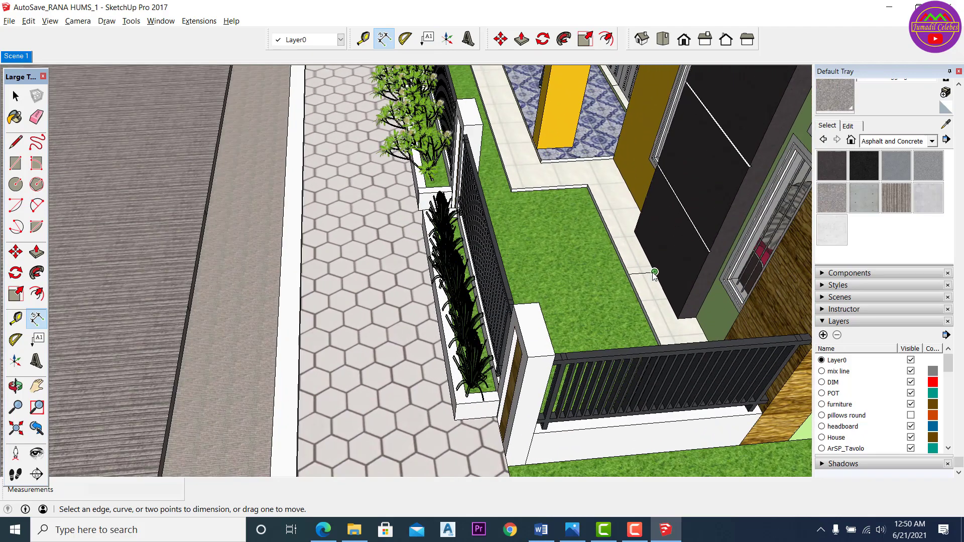
click(655, 272)
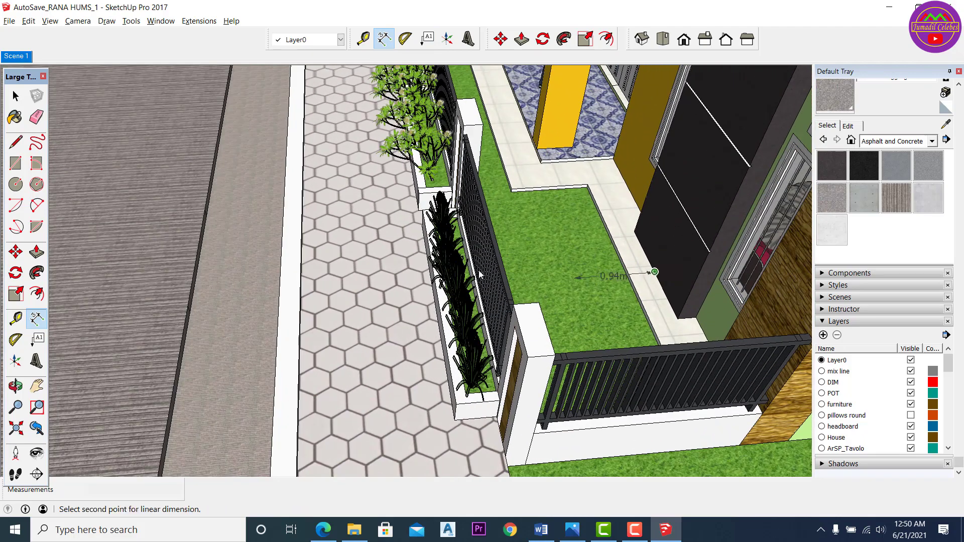
middle_drag(312, 291, 444, 208)
middle_drag(312, 315, 325, 329)
click(315, 315)
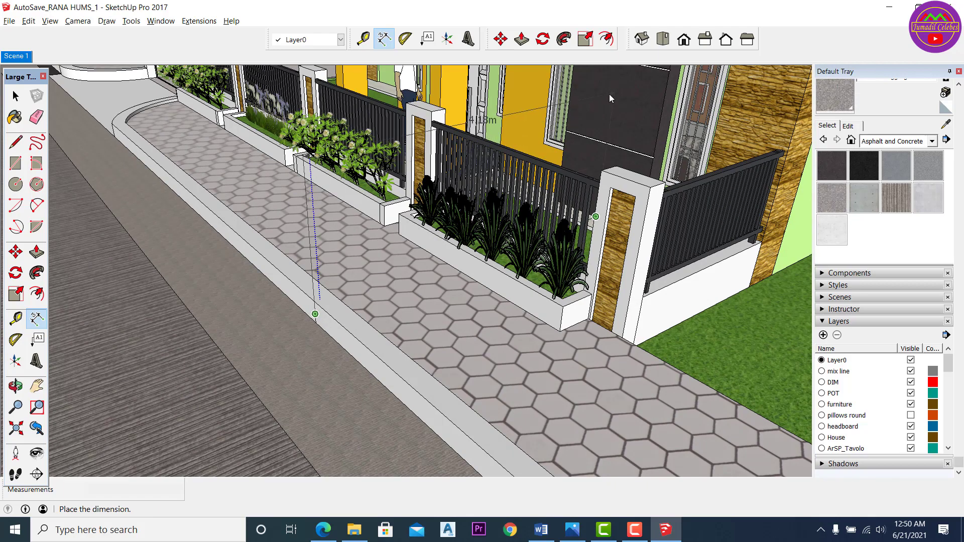
middle_drag(609, 94, 567, 175)
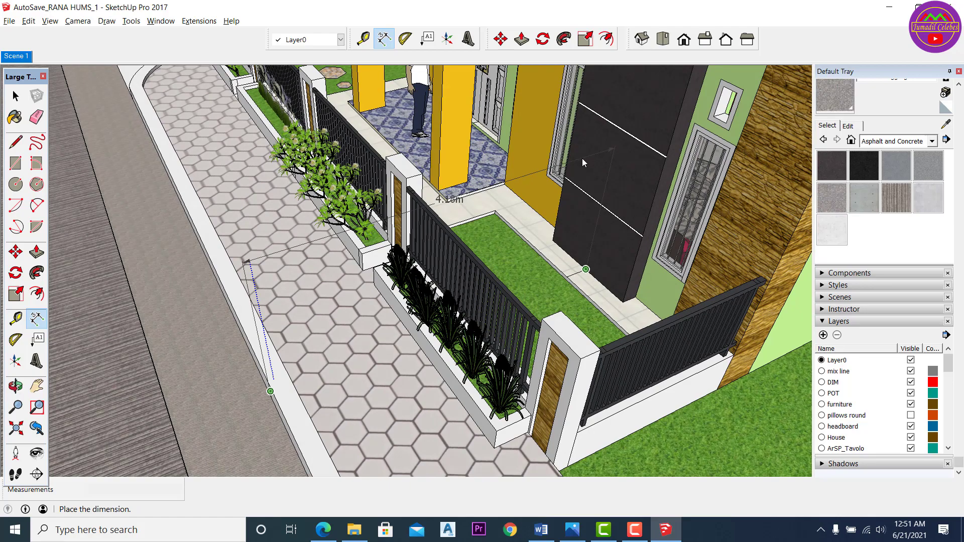
click(582, 159)
- Examine the dimension between the front wall and the kerb in relation to the adjoining road
scroll(632, 153, down, 1)
middle_drag(522, 243, 338, 189)
scroll(552, 244, down, 1)
scroll(552, 244, down, 2)
middle_drag(437, 241, 354, 188)
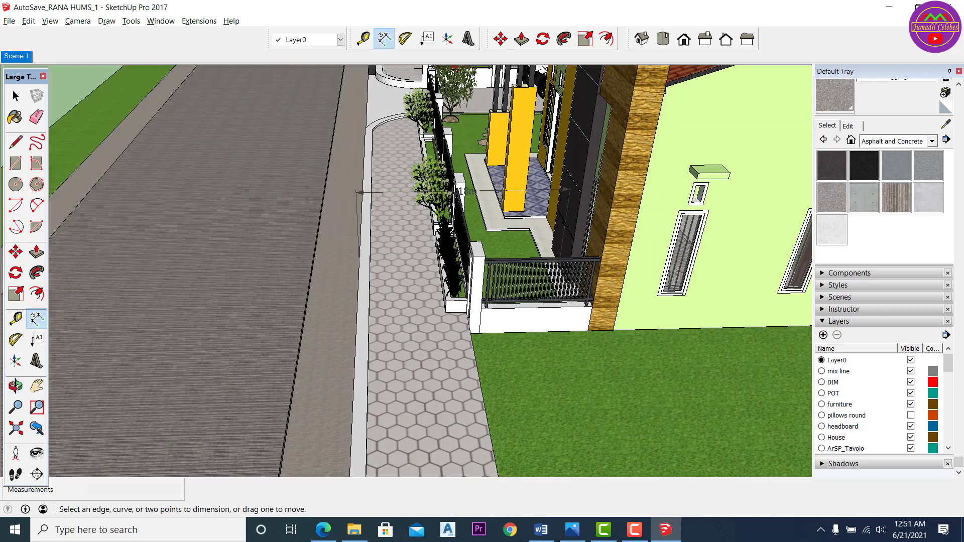
click(37, 385)
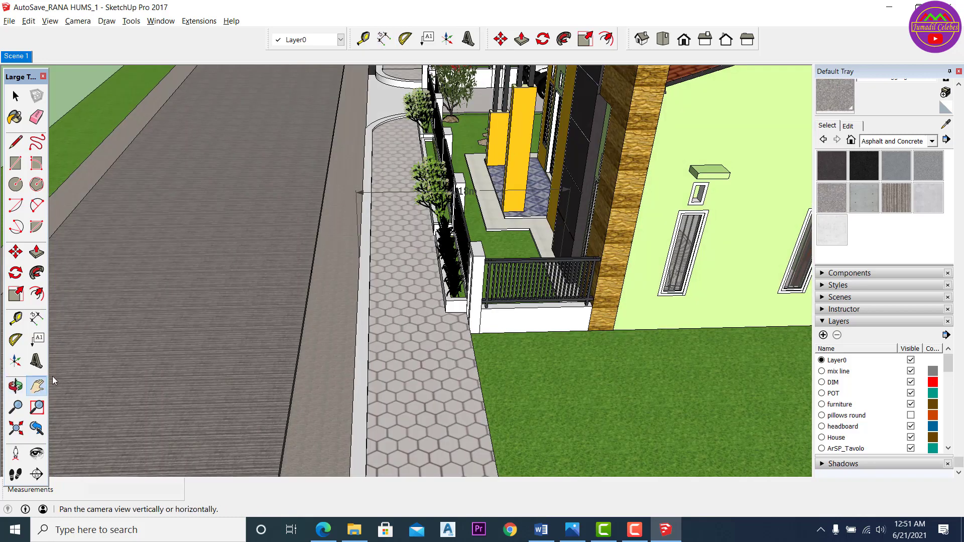
drag(344, 182, 436, 207)
mouse_move(437, 206)
middle_down()
mouse_move(415, 194)
mouse_move(436, 191)
middle_up()
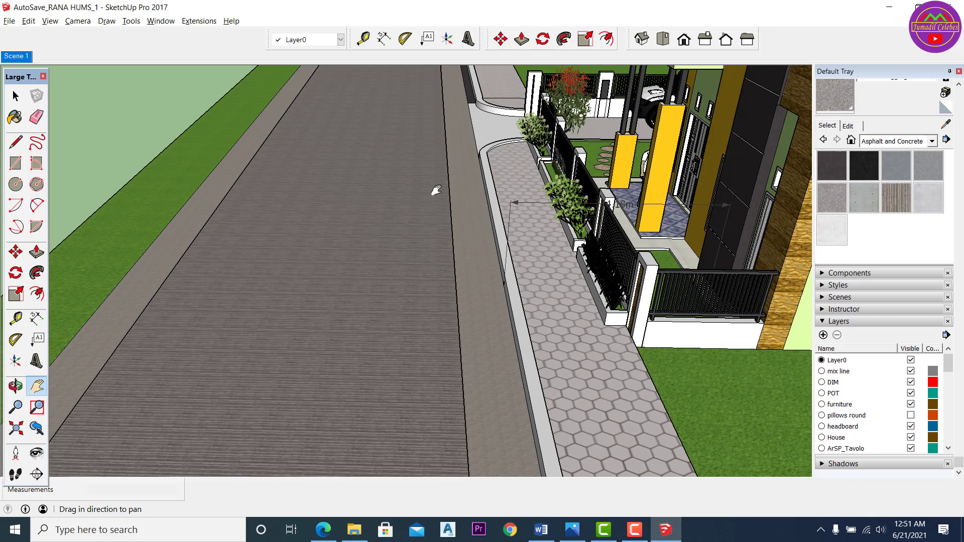
drag(417, 192, 423, 188)
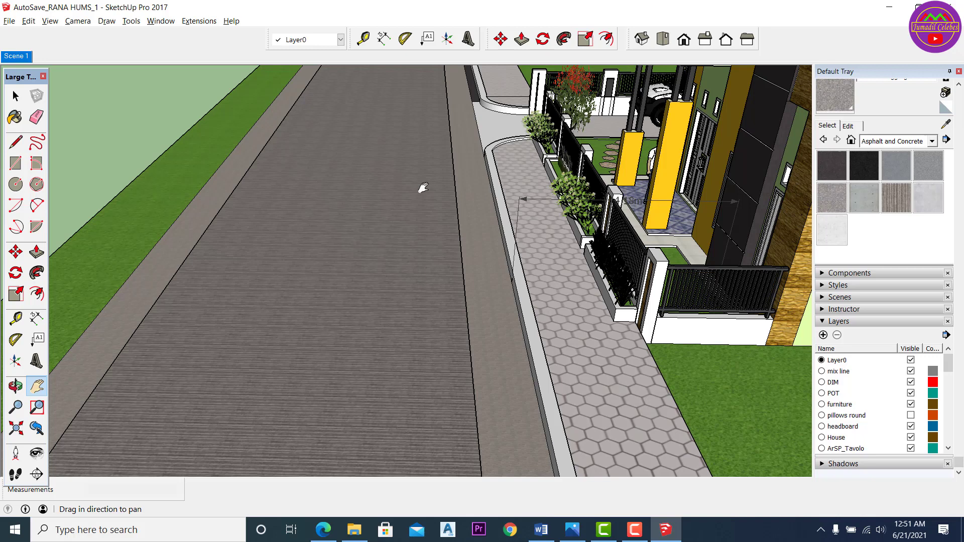
middle_drag(418, 189, 485, 228)
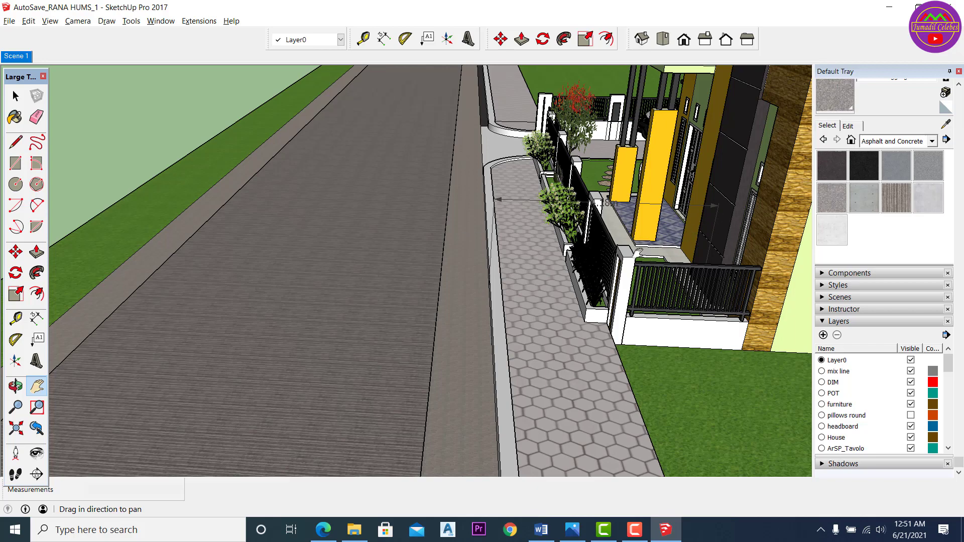
drag(474, 263, 503, 265)
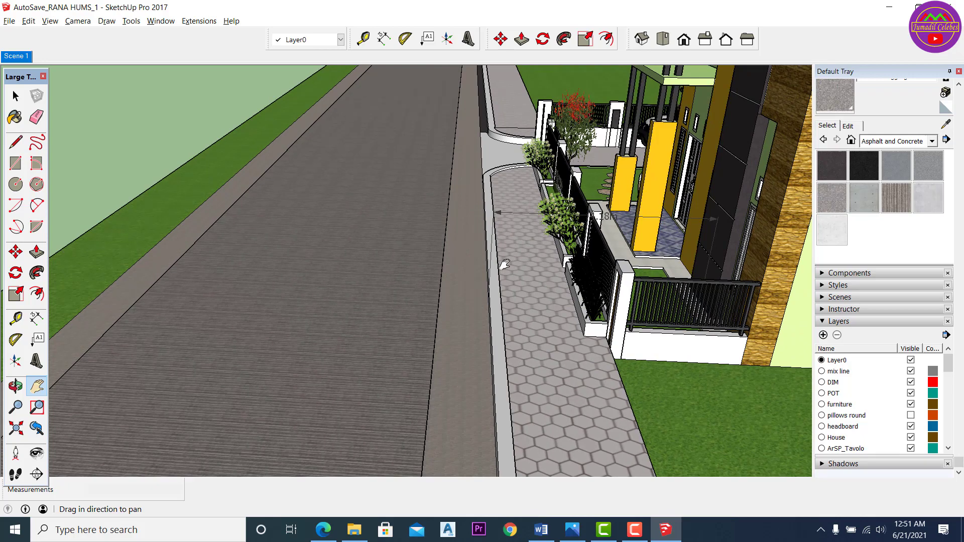
drag(475, 269, 477, 270)
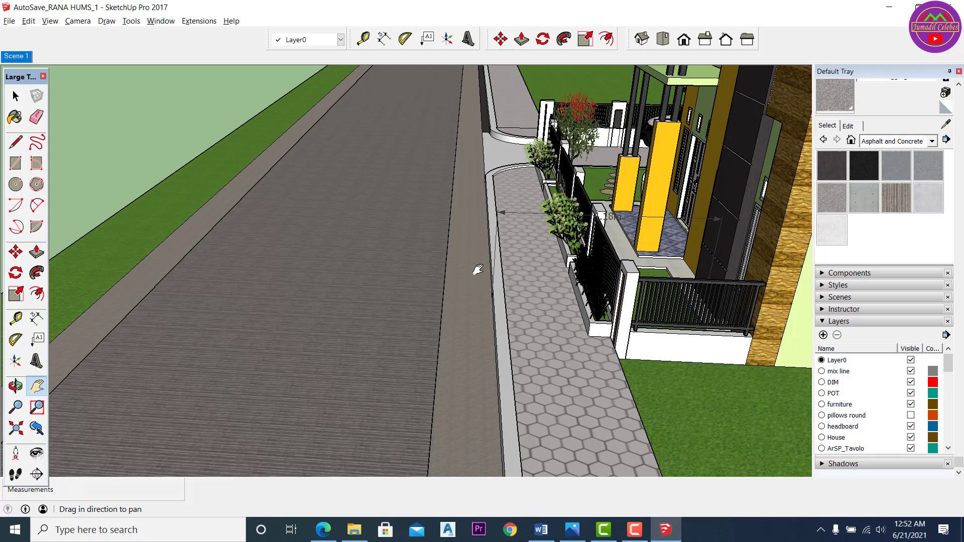
drag(450, 267, 468, 262)
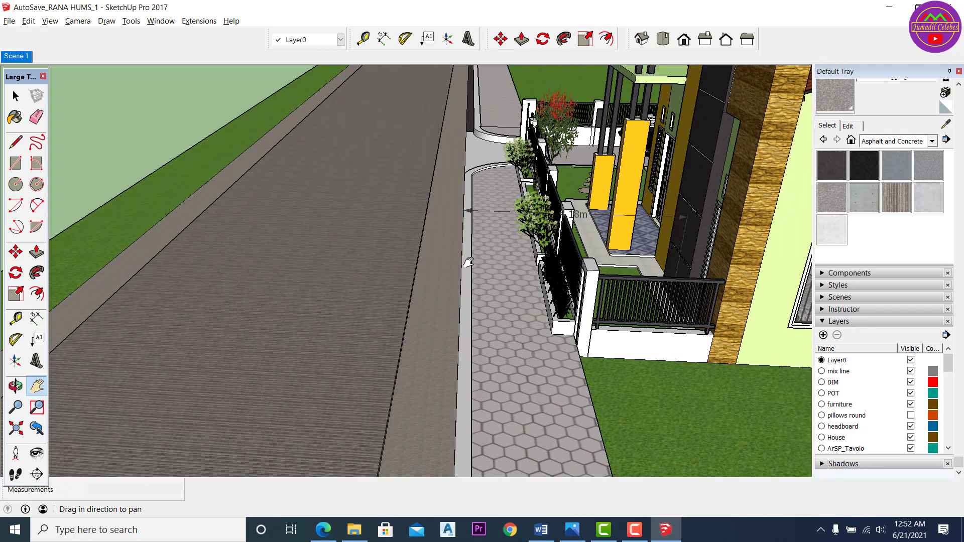
drag(448, 258, 452, 257)
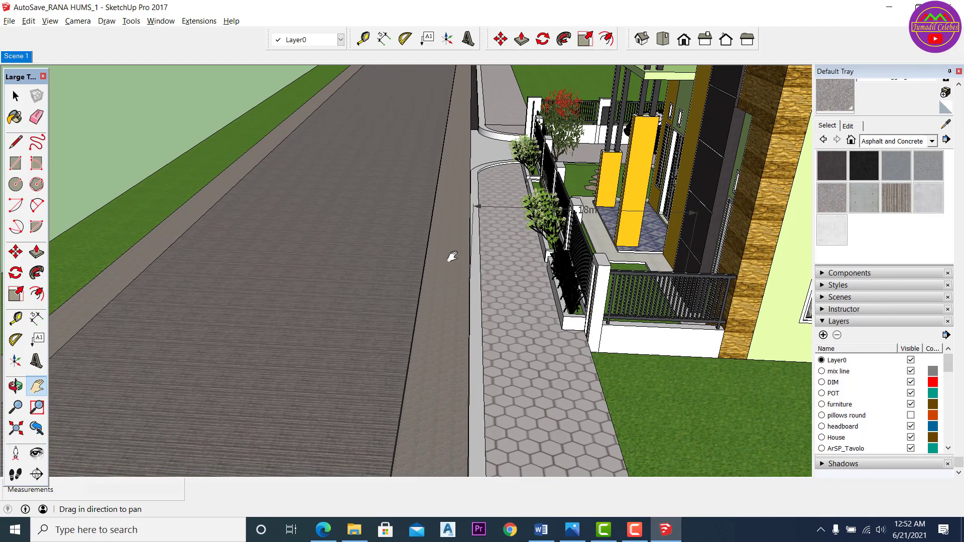